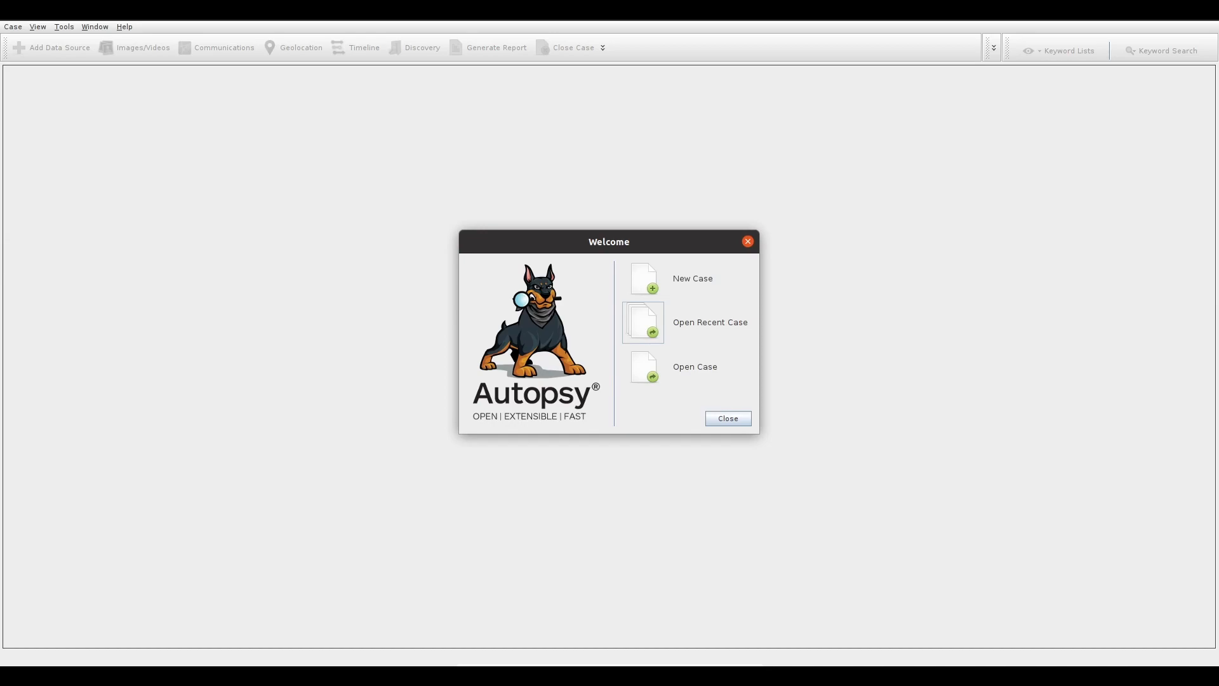
# - Create a new single-user case named Lego2 in the base directory /media/e_drive, leaving the optional information blank
pyautogui.click(647, 283)
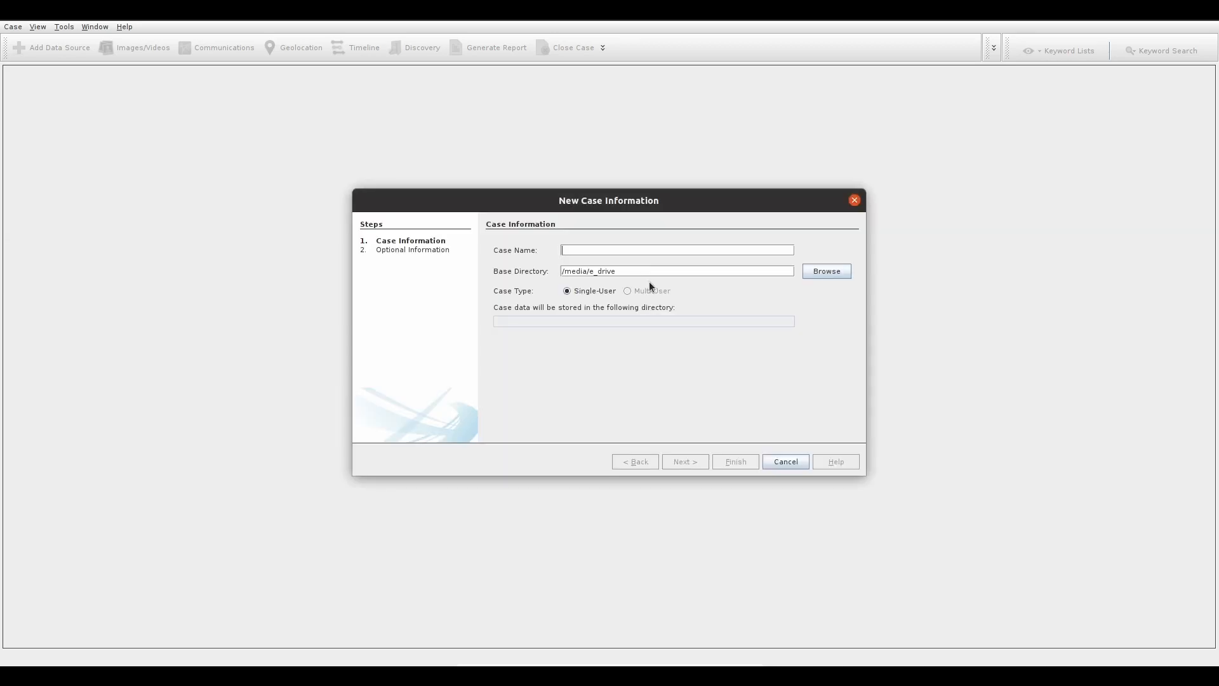
pyautogui.write('Lego2')
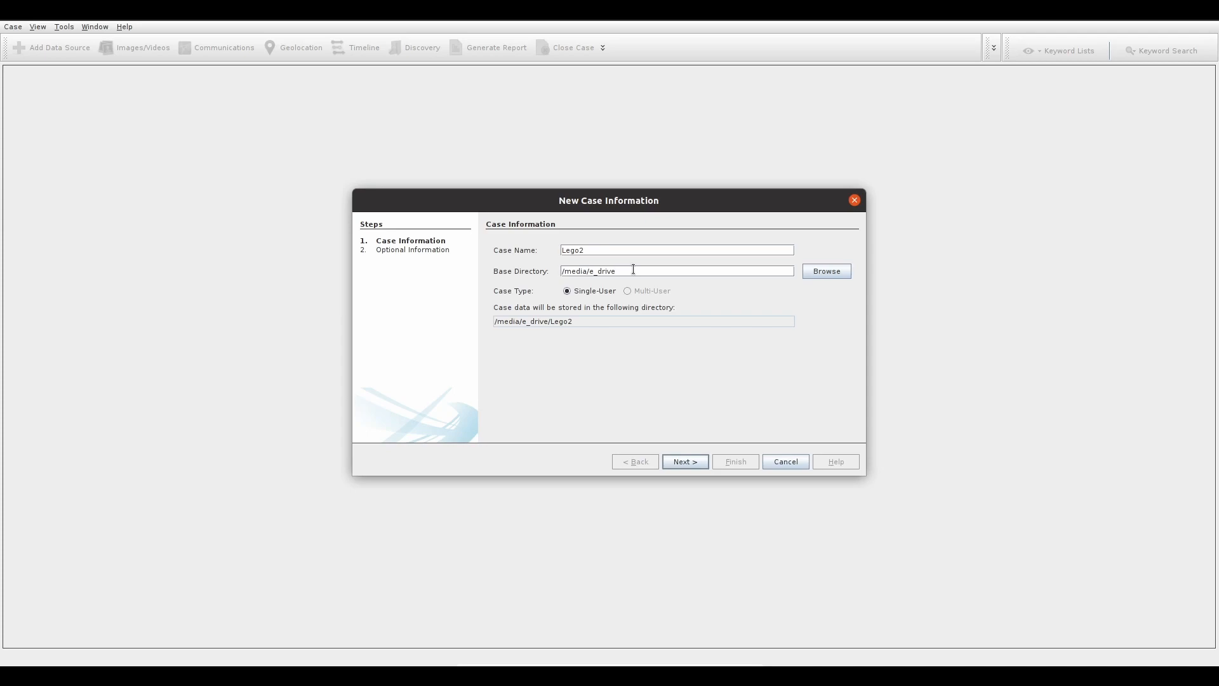
pyautogui.hotkey('shift', 'Tab')
pyautogui.press('Tab')
pyautogui.click(635, 271)
pyautogui.click(685, 462)
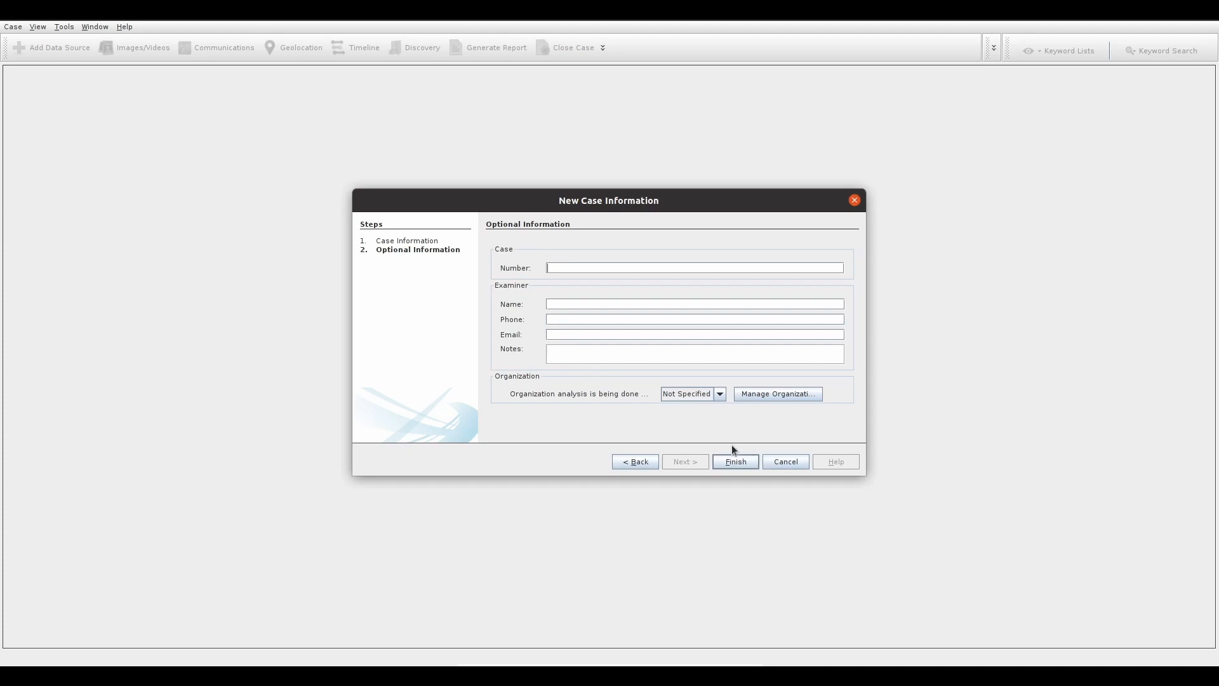
pyautogui.click(731, 462)
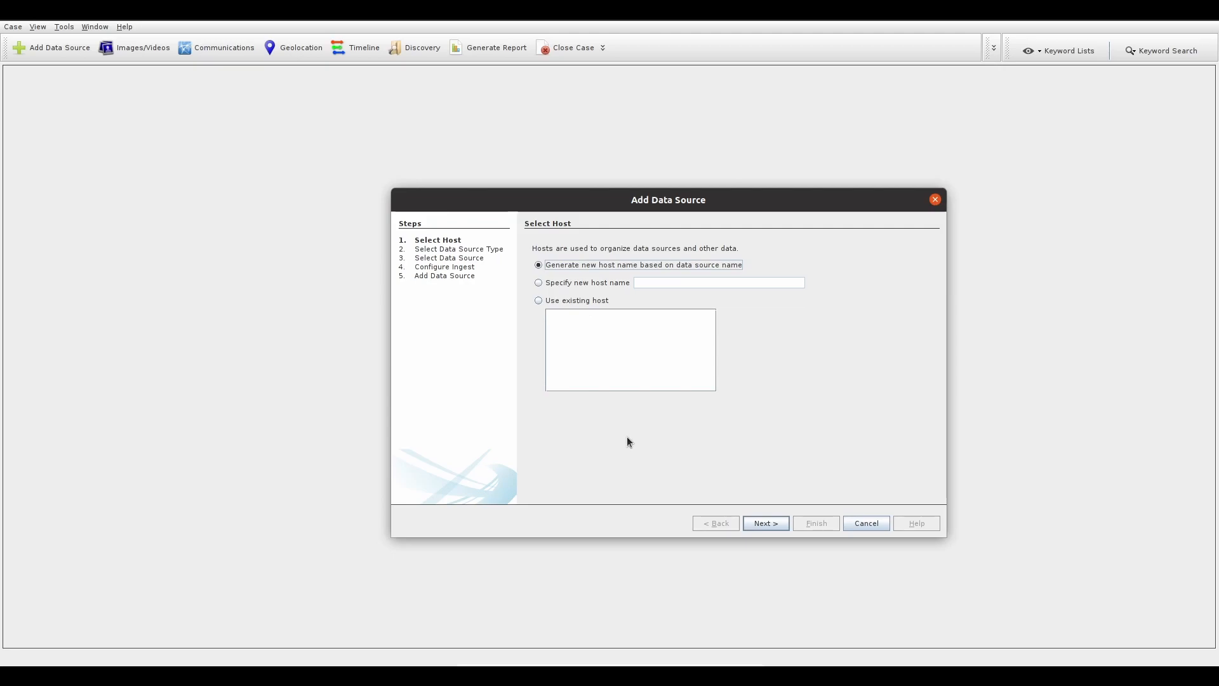
# - Select the disk image /media/e_drive/lego.dd as the data source, with a host name generated from it and no hash values entered
pyautogui.press('Return')
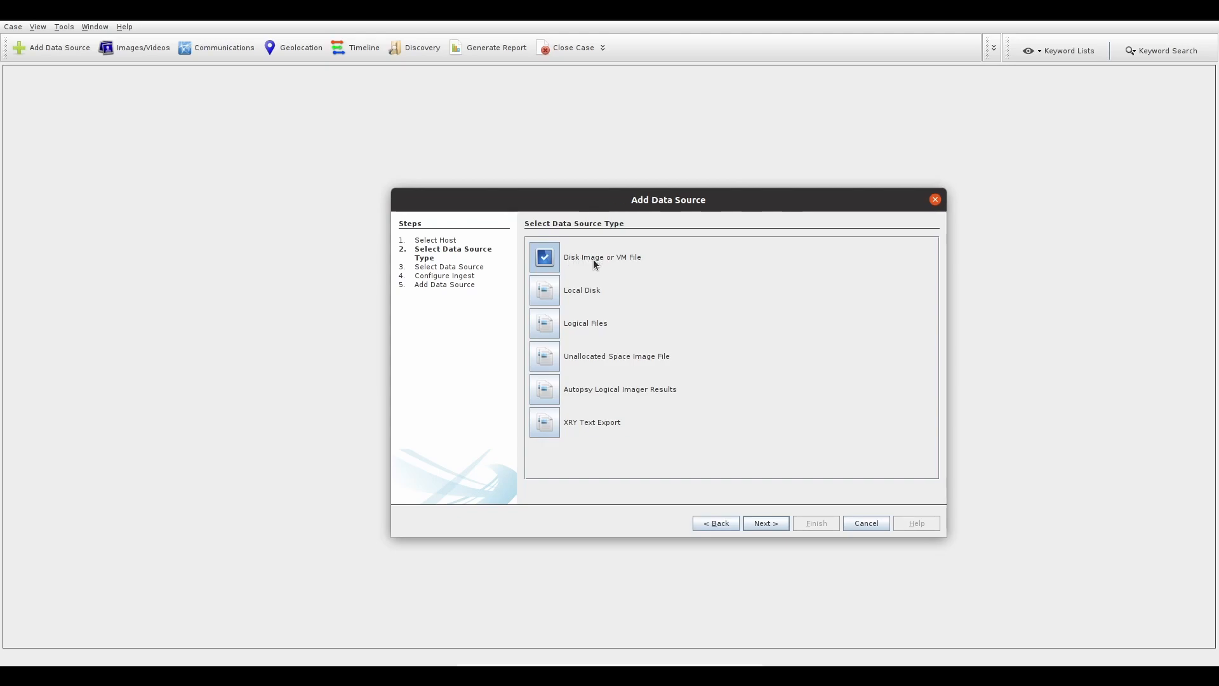
pyautogui.click(766, 524)
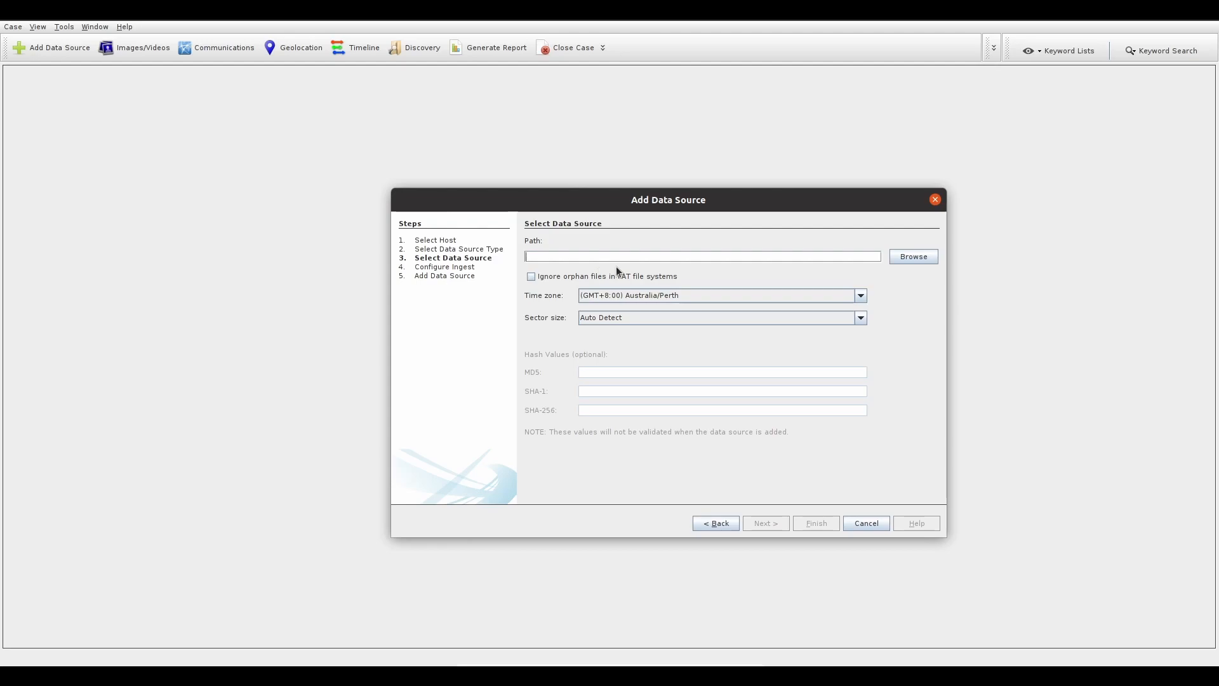
pyautogui.click(910, 259)
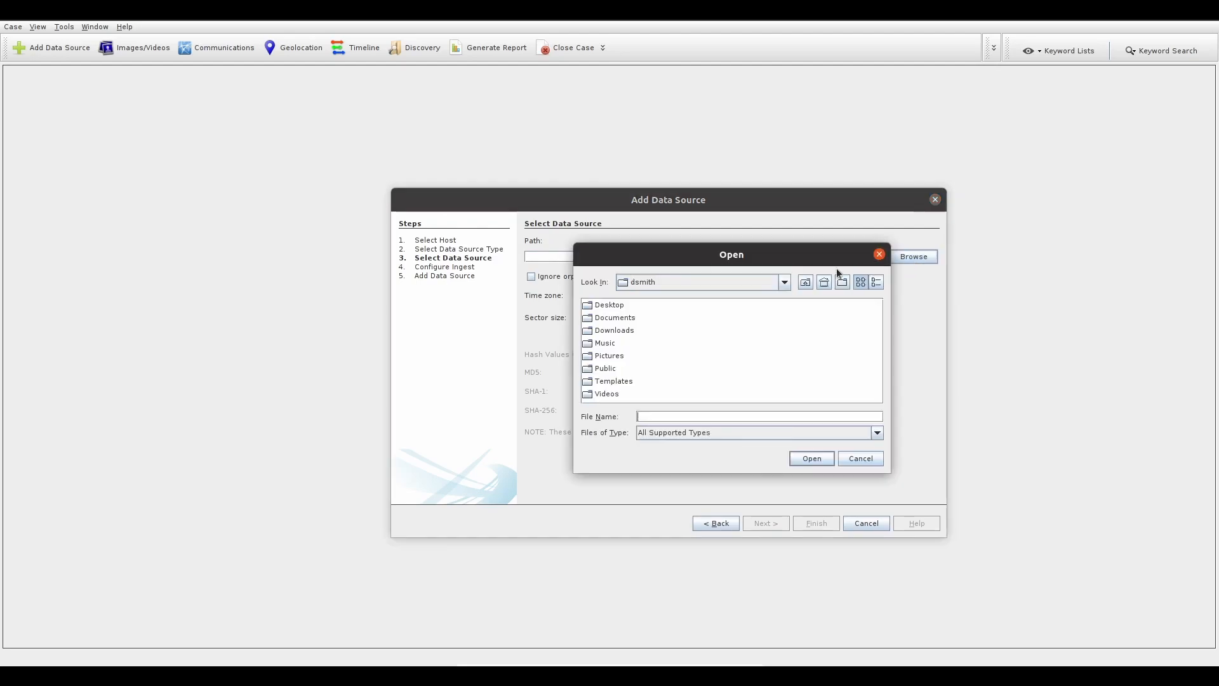
pyautogui.click(785, 282)
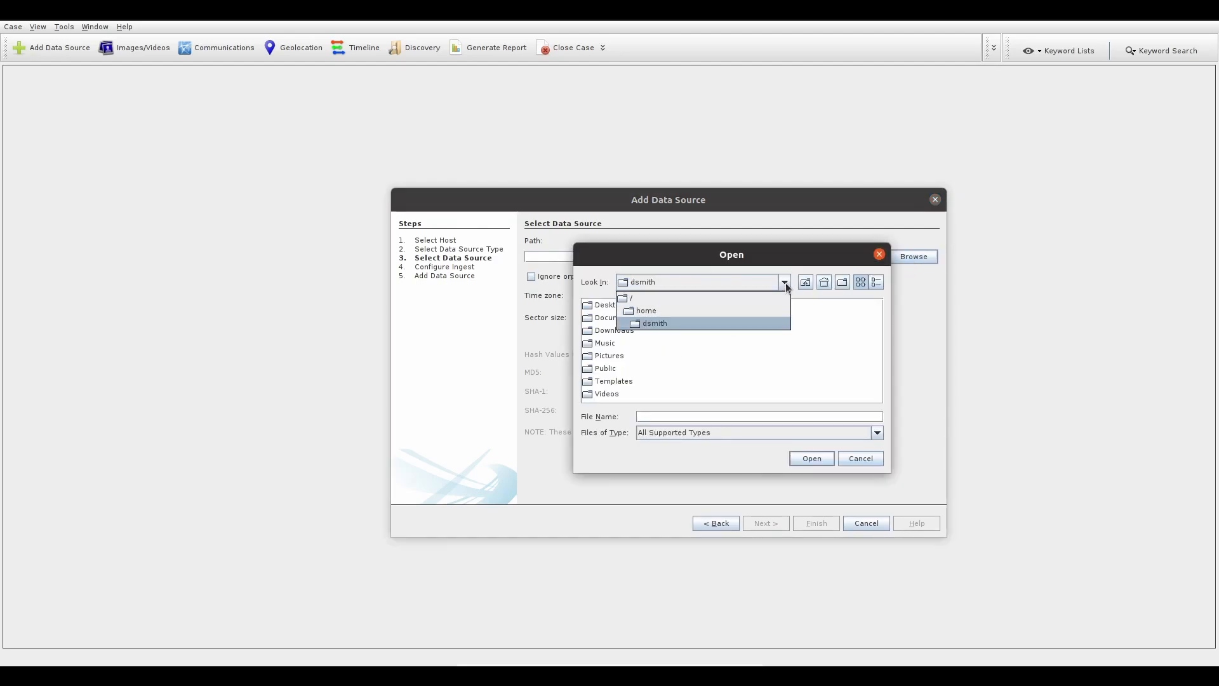
pyautogui.click(635, 295)
pyautogui.doubleClick(654, 344)
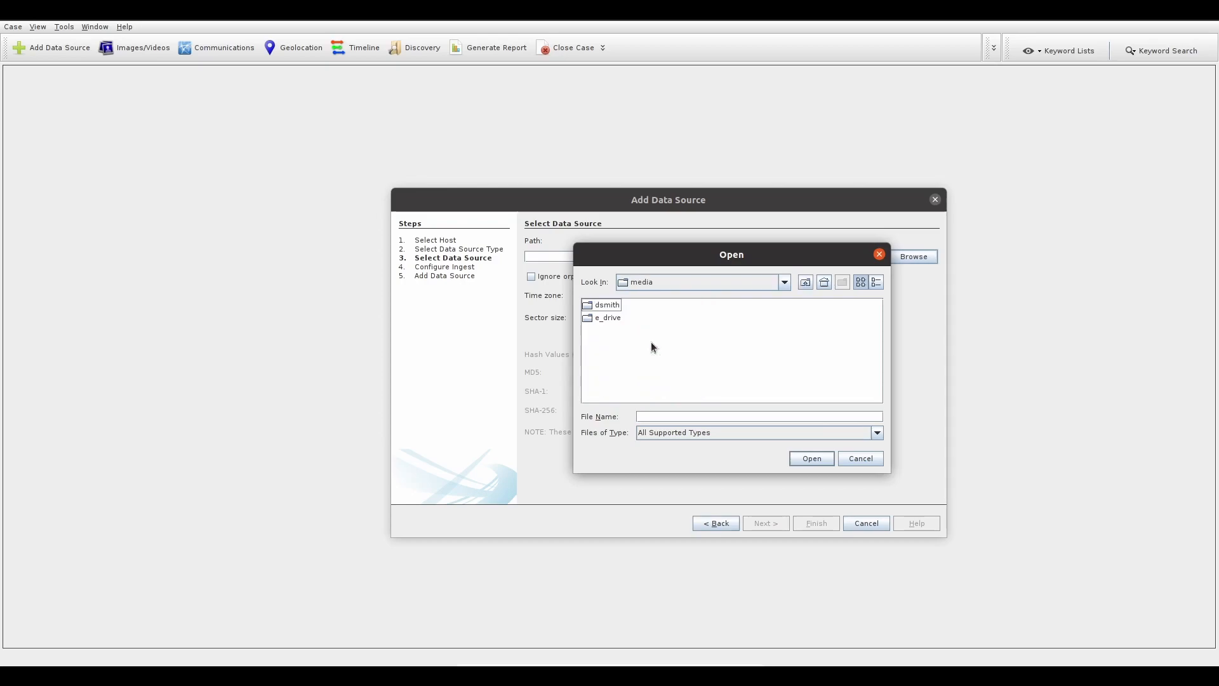
pyautogui.doubleClick(604, 319)
pyautogui.moveTo(657, 396); pyautogui.dragTo(791, 401)
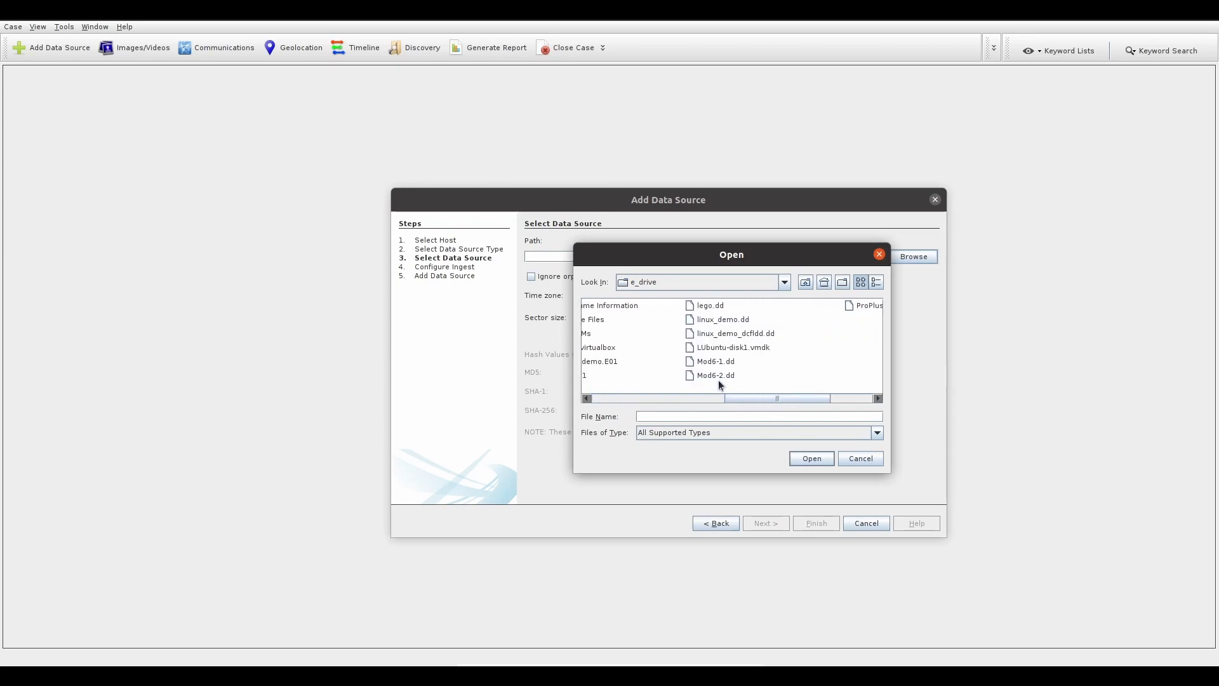
pyautogui.click(706, 310)
pyautogui.click(807, 459)
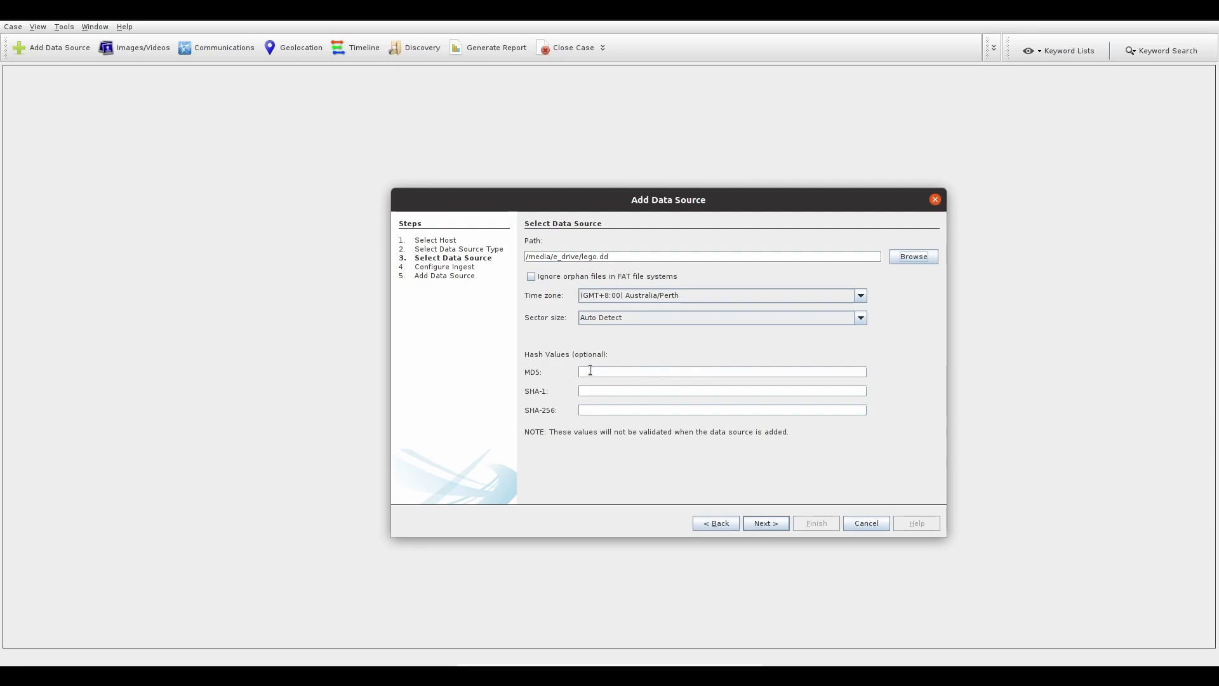
pyautogui.click(595, 391)
pyautogui.click(764, 523)
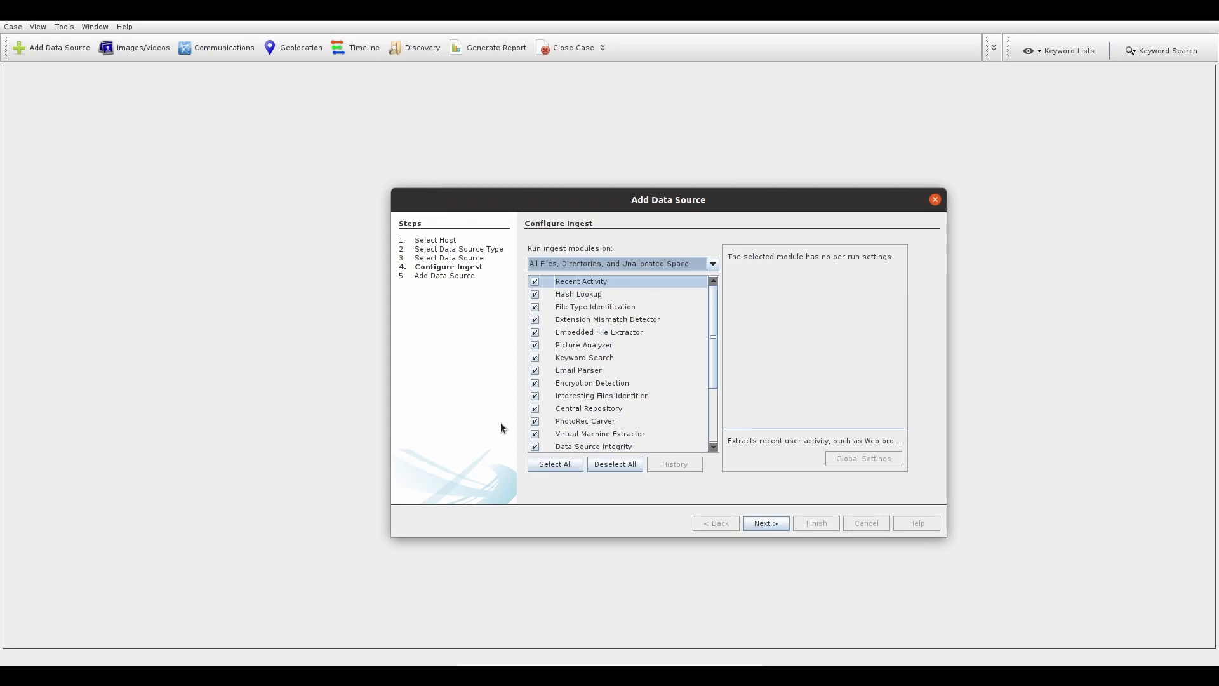
# - Deselect all ingest modules, then enable only Recent Activity, Hash Lookup and File Type Identification
pyautogui.click(613, 464)
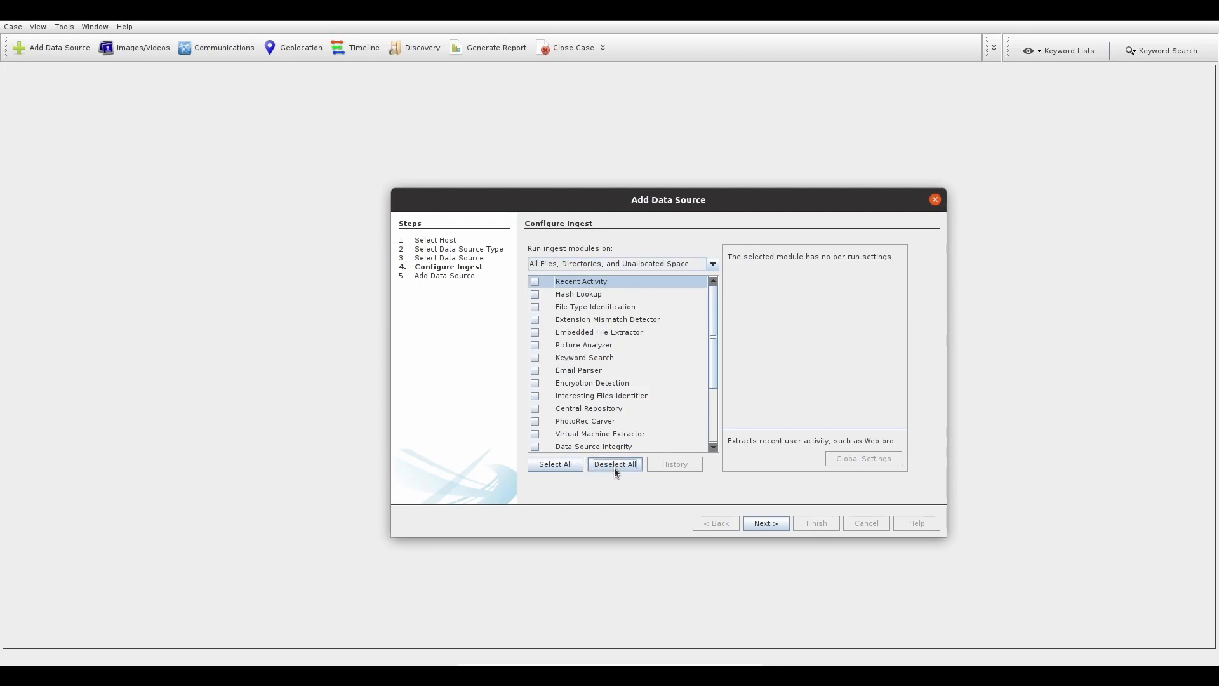
pyautogui.click(536, 281)
pyautogui.click(534, 294)
pyautogui.click(536, 307)
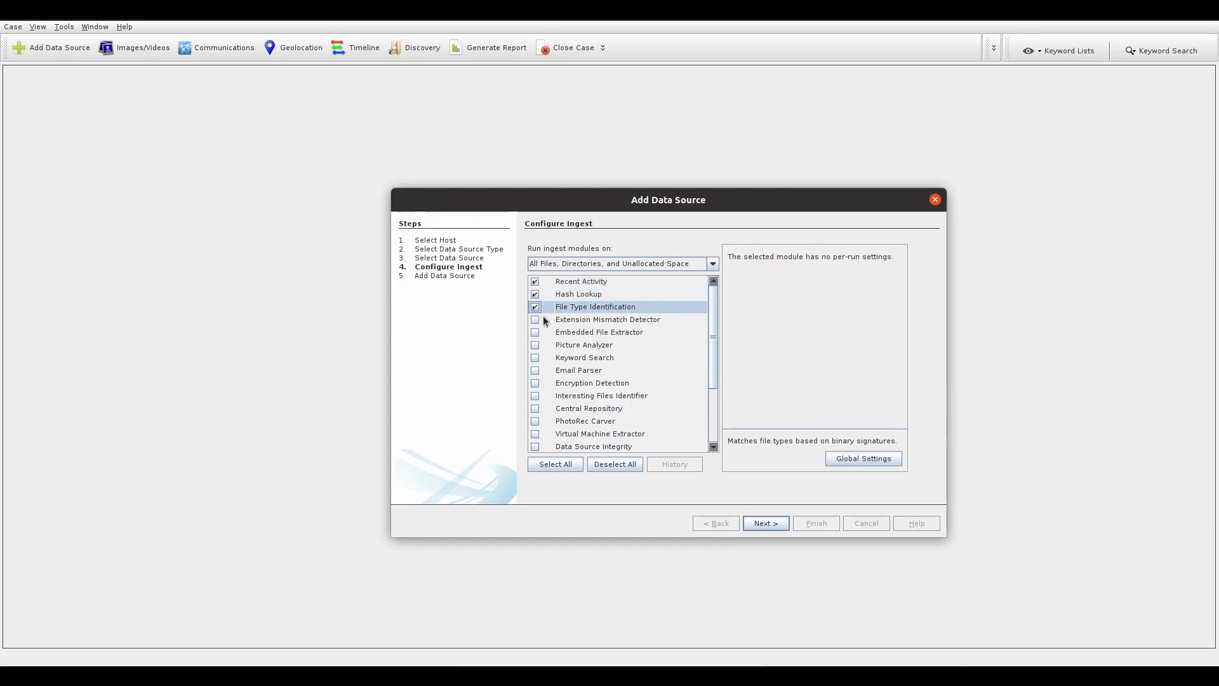
# - Examine the Recent Activity and Hash Lookup module options, including the global hash set settings, without changing anything
pyautogui.click(592, 281)
pyautogui.click(593, 292)
pyautogui.press('Up')
pyautogui.click(592, 292)
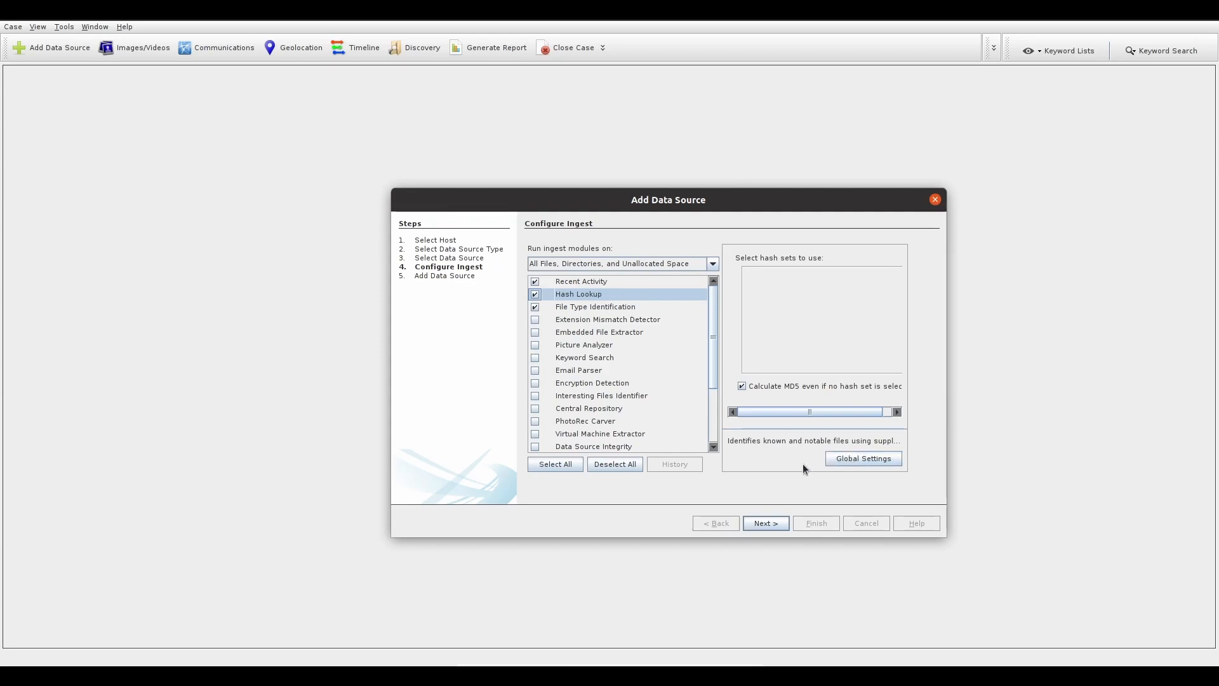
pyautogui.click(844, 458)
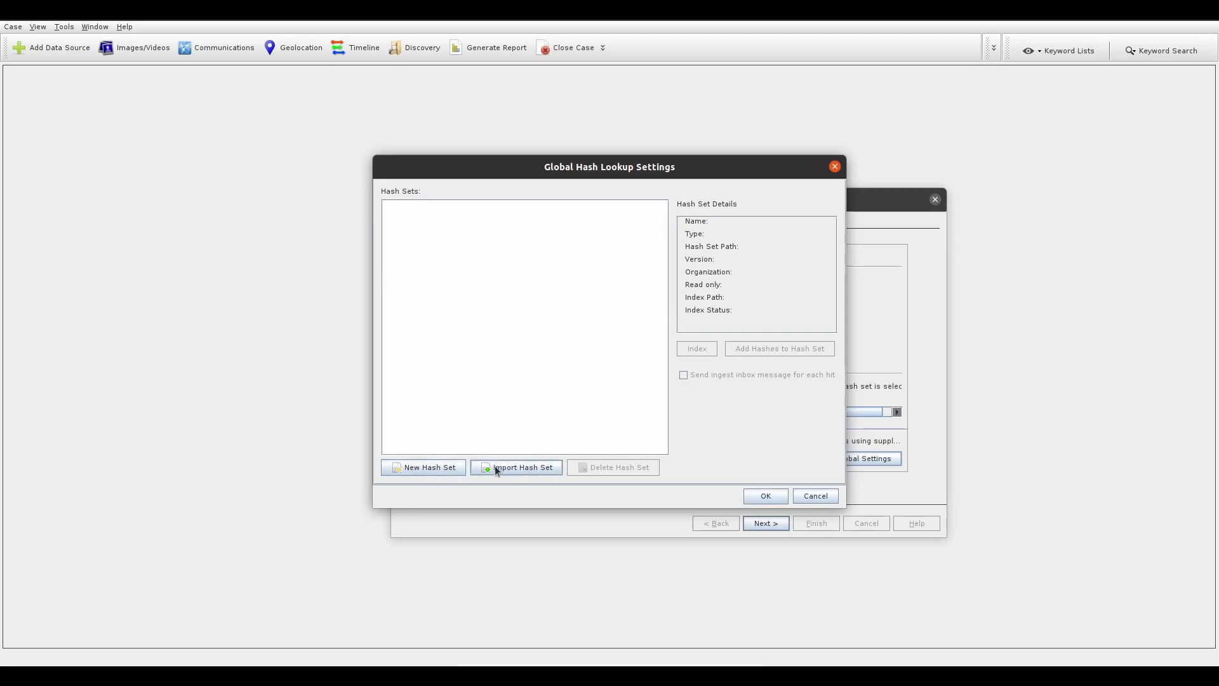
pyautogui.click(814, 500)
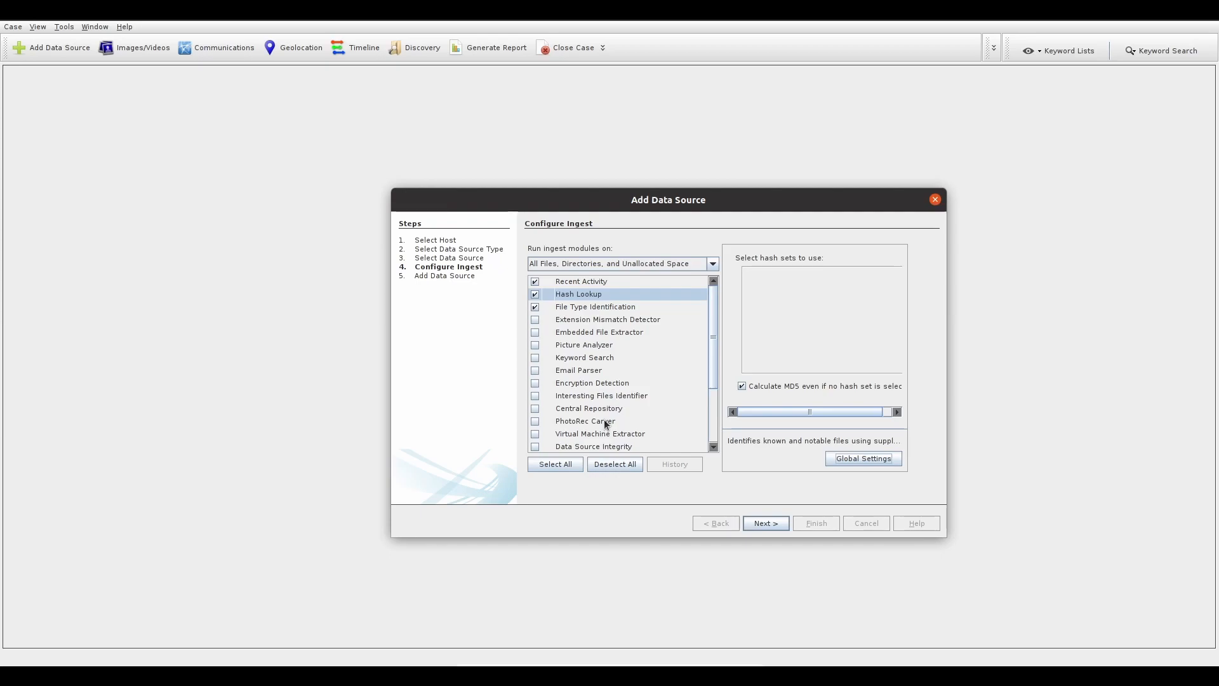
# - Review the Keyword Search module's available lists and create a new keyword list named Lego in its global settings
pyautogui.click(583, 359)
pyautogui.scroll(-1, 801, 315)
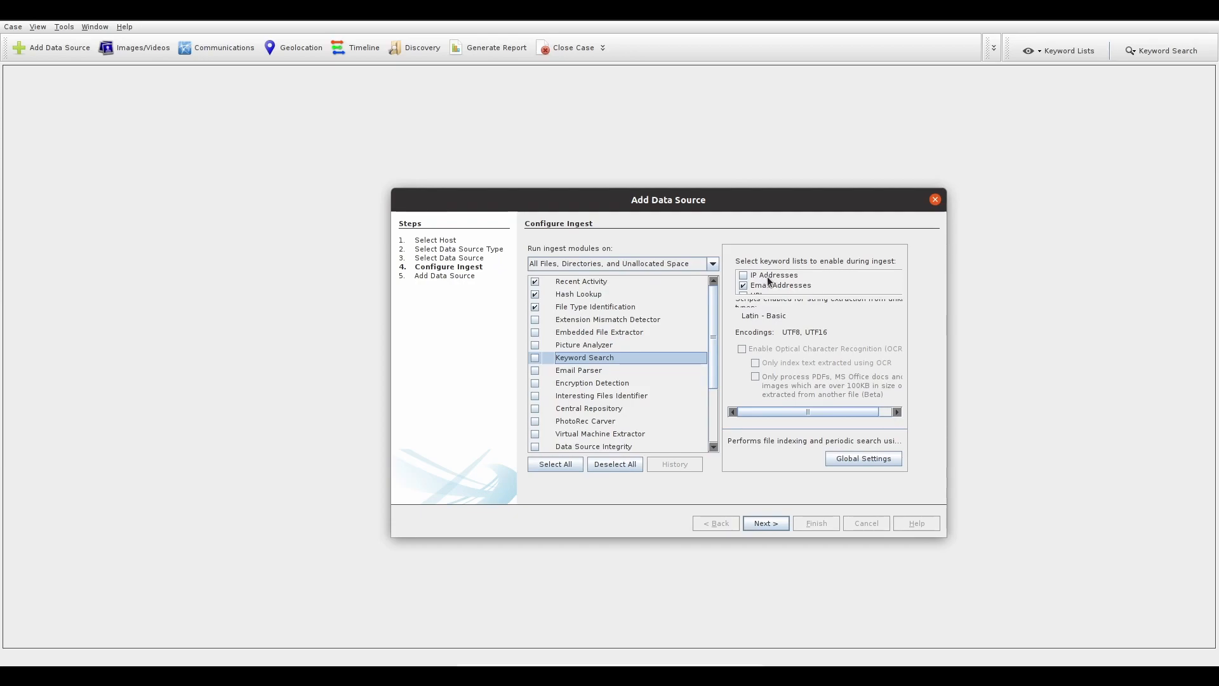
pyautogui.scroll(-2, 791, 287)
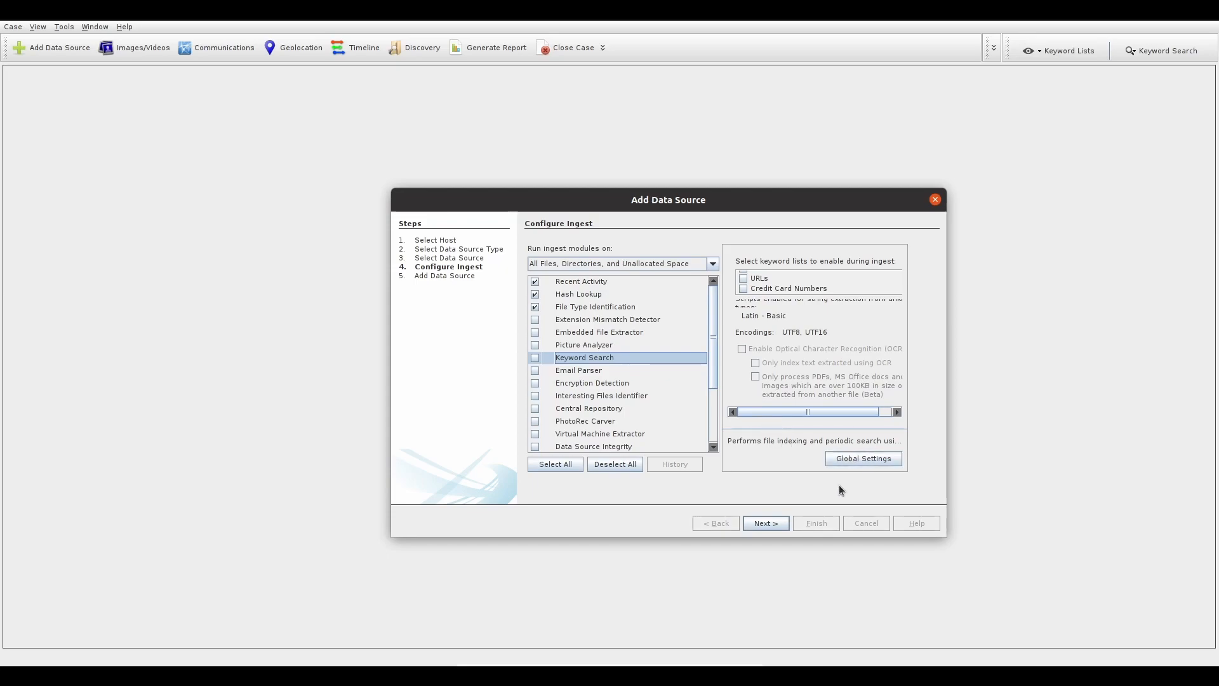
pyautogui.click(851, 458)
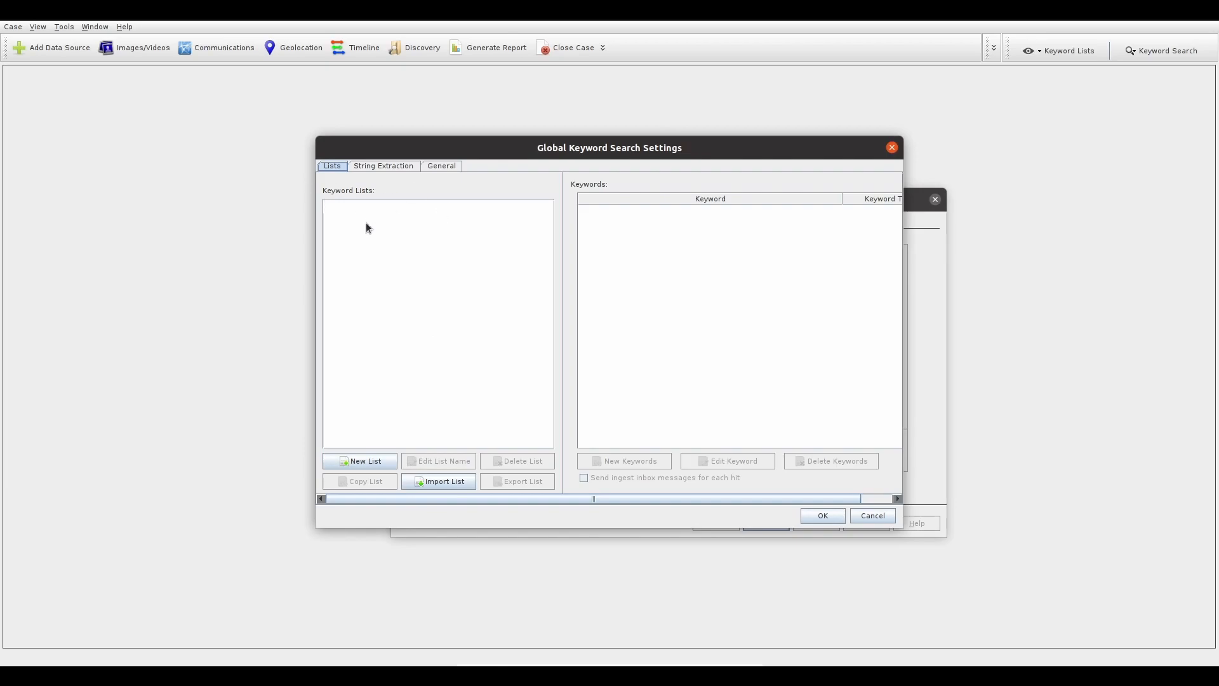
pyautogui.click(365, 462)
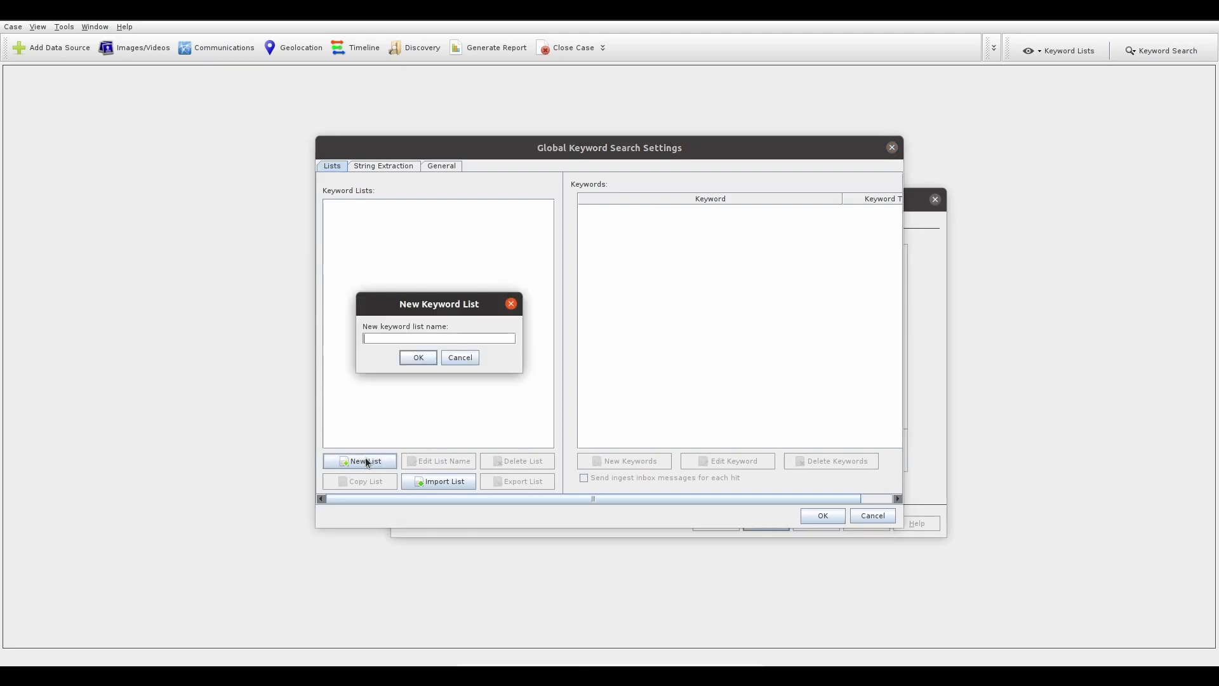
pyautogui.write('Loge')
pyautogui.press('BackSpace')
pyautogui.press('BackSpace')
pyautogui.write('Legioo')
pyautogui.click(413, 358)
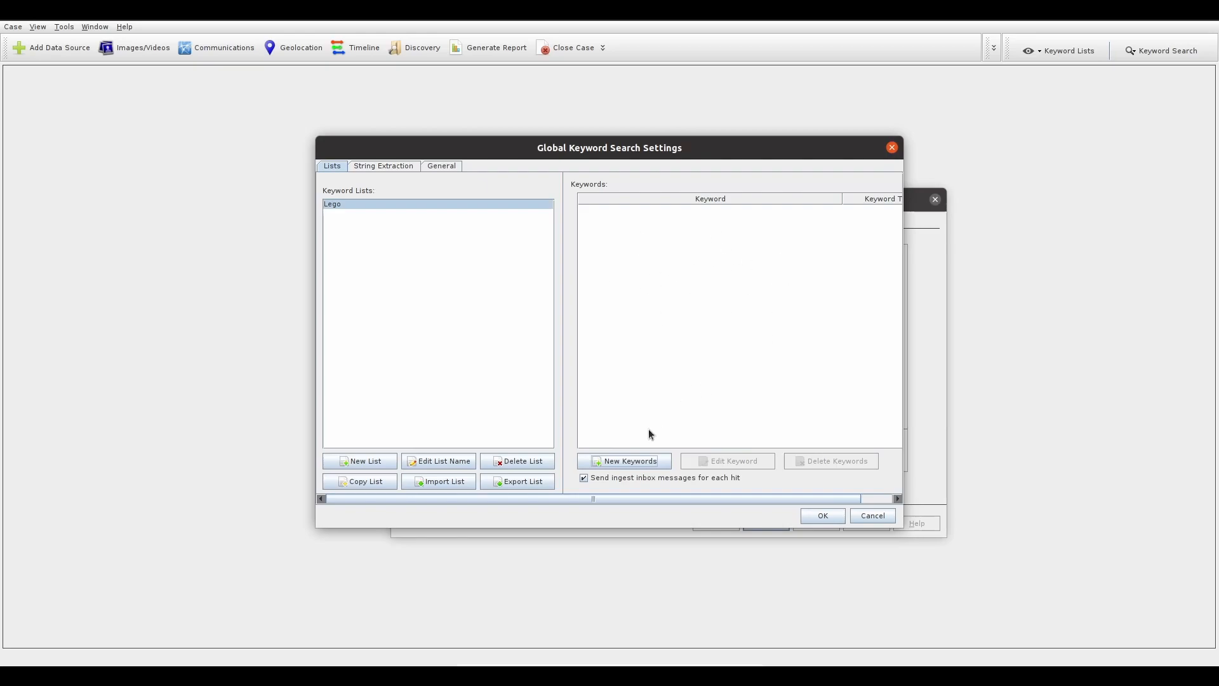
# - Enter "lego dupl" as new keyword text for the Lego list and save the global keyword search settings
pyautogui.click(617, 461)
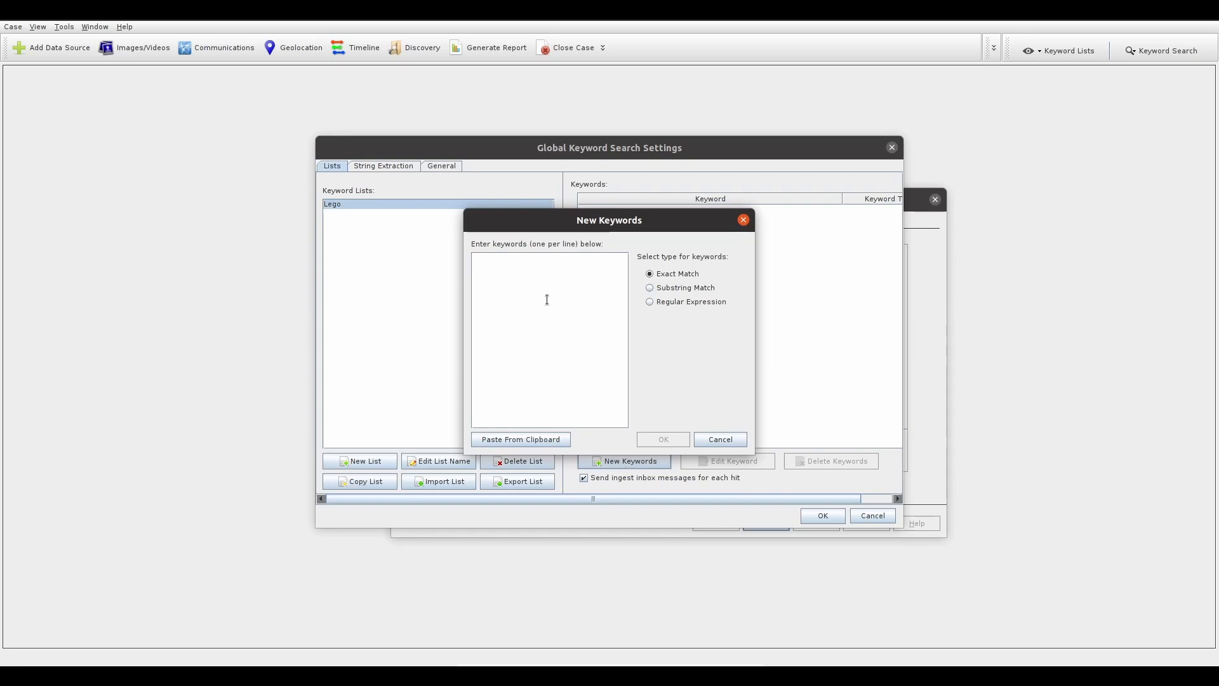
pyautogui.write('le')
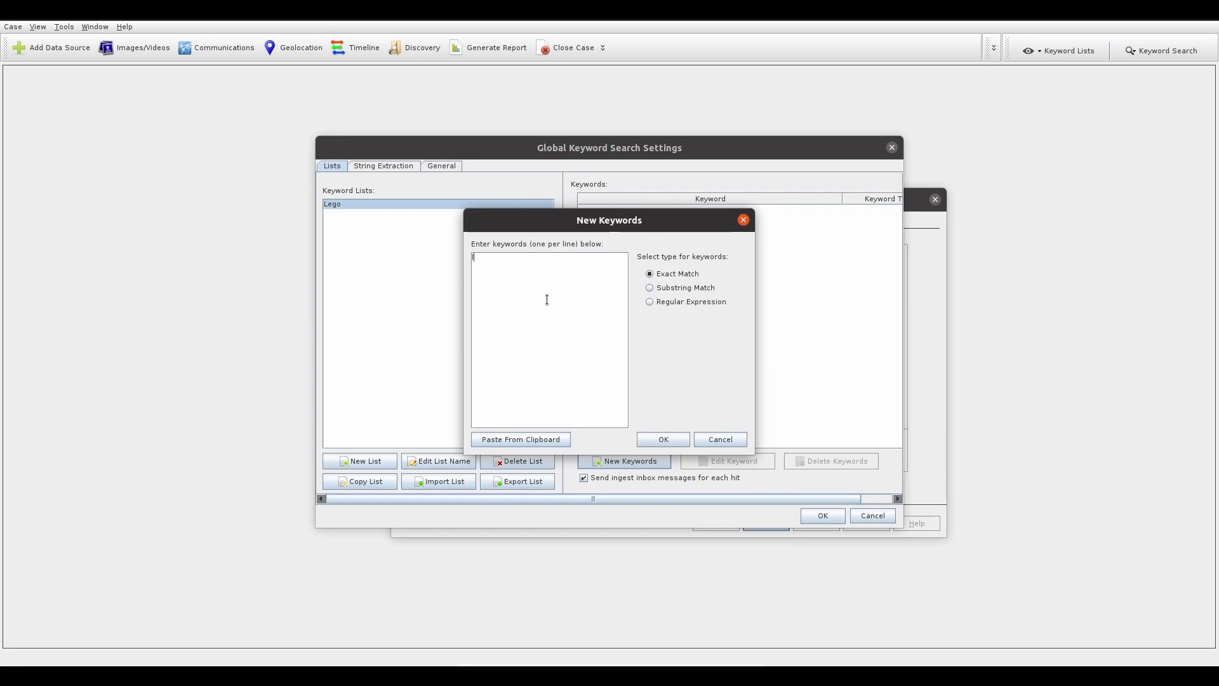
pyautogui.write('go ')
pyautogui.write('duplo')
pyautogui.click(807, 512)
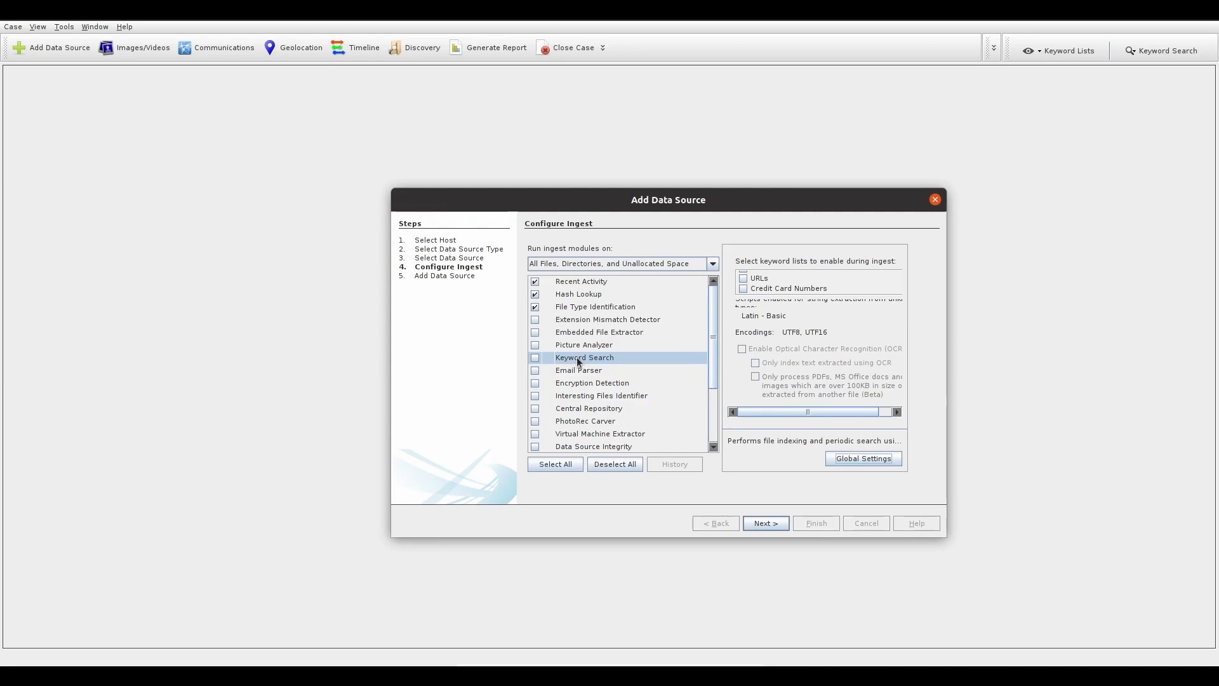
# - Accept the ingest configuration, add the lego.dd data source to the case and finish the wizard
pyautogui.click(766, 525)
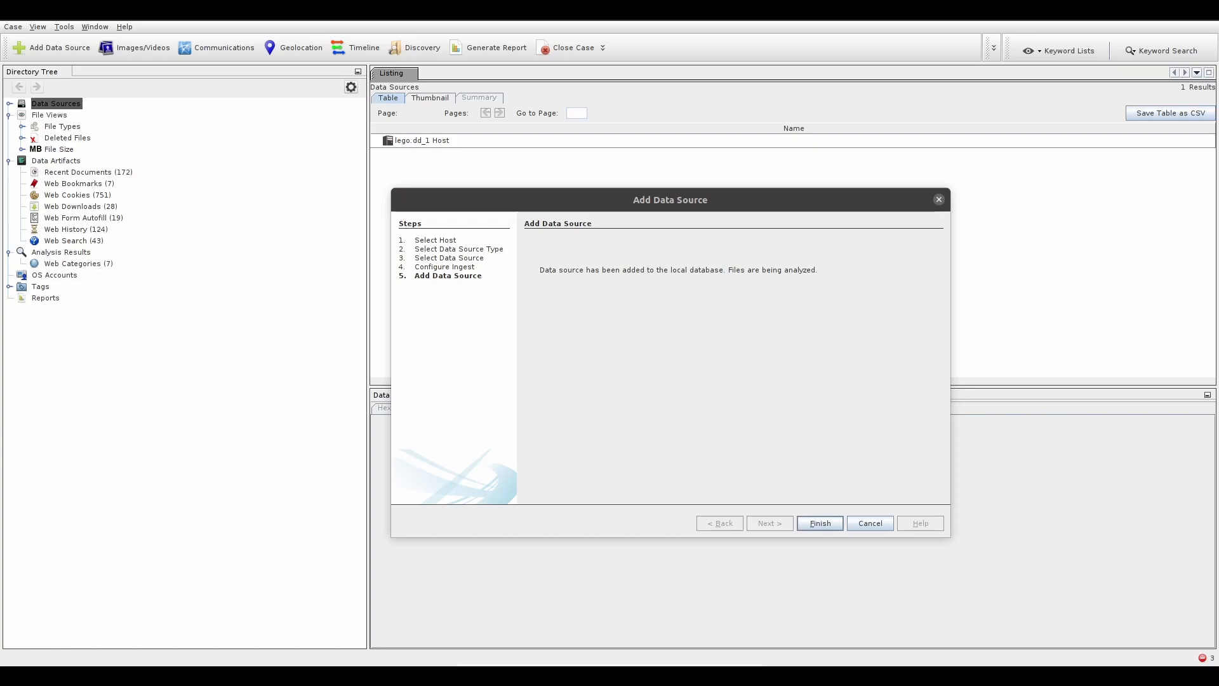
pyautogui.press('Return')
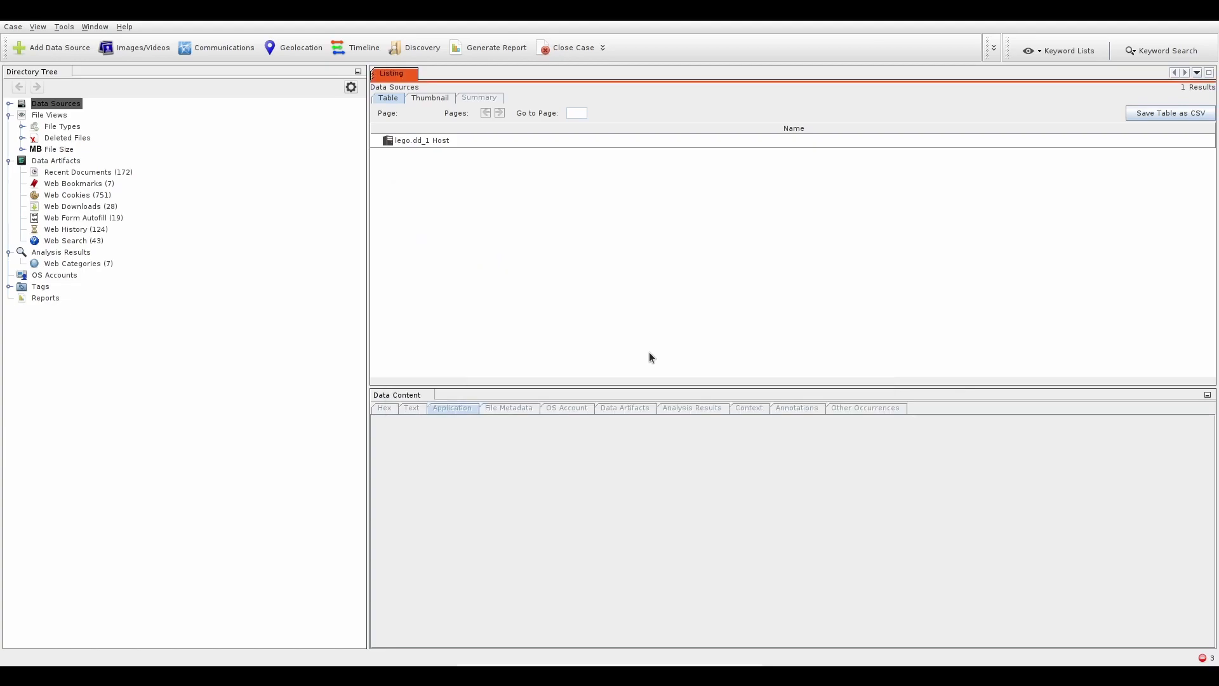